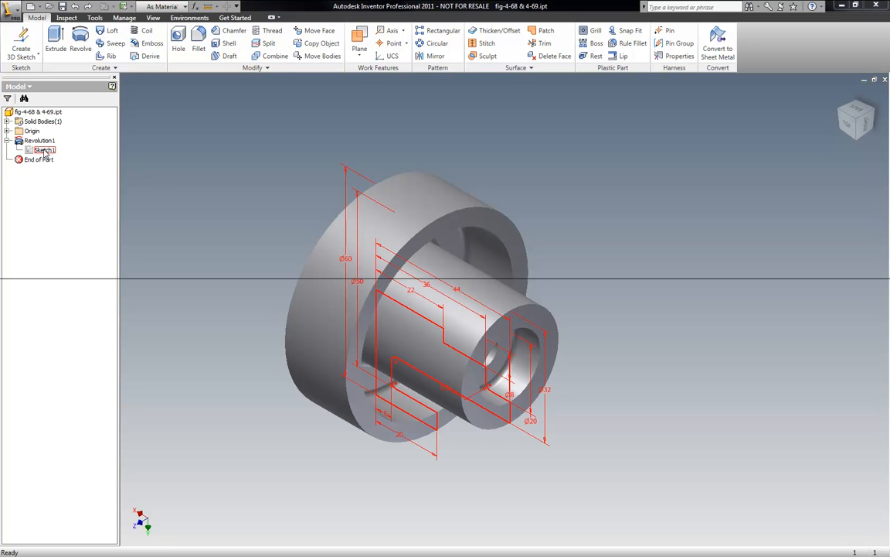
# Step: Open the revolved feature's sketch to examine its profile and dimensions, and exit it without changes
pyautogui.click(44, 150)
pyautogui.rightClick(44, 150)
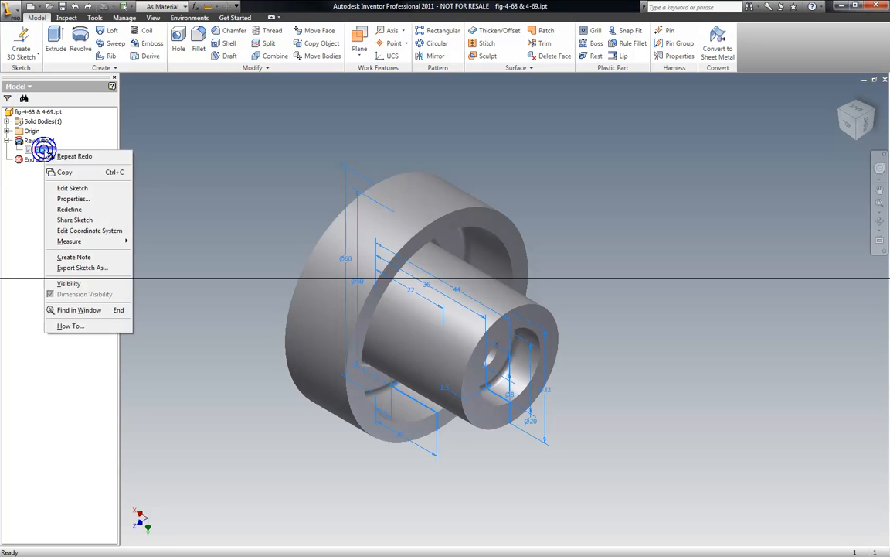
pyautogui.click(64, 188)
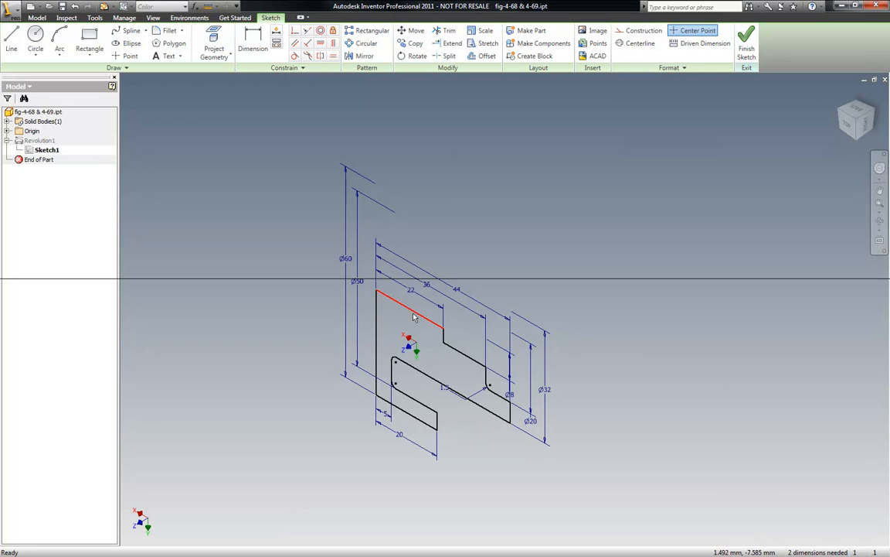
pyautogui.rightClick(198, 231)
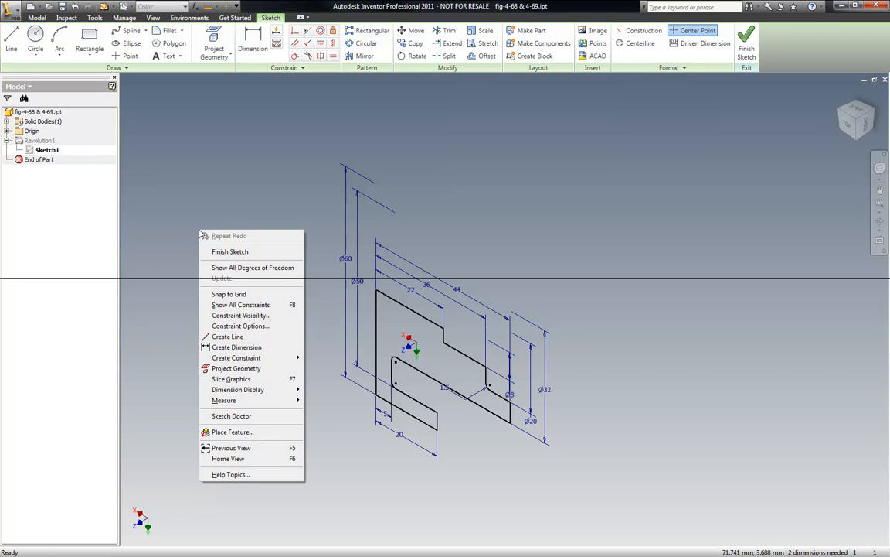
pyautogui.click(224, 252)
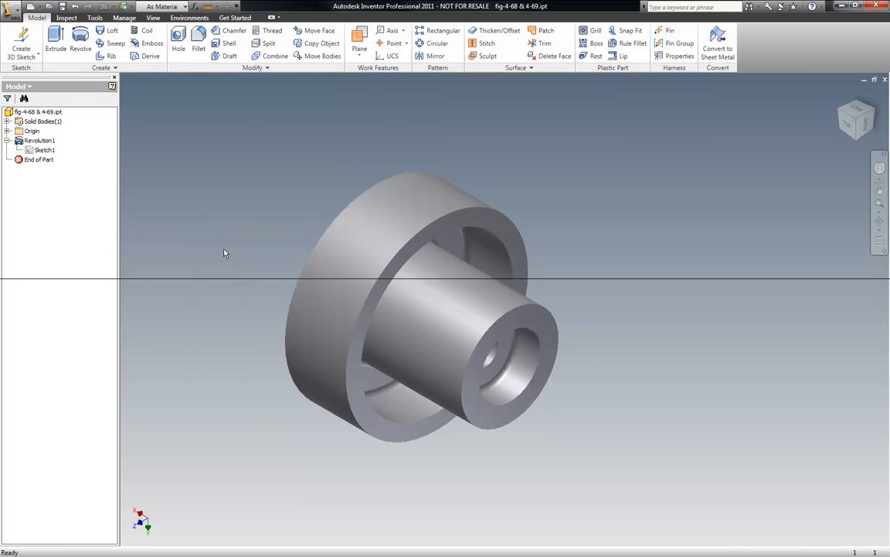
# Step: Delete the revolved feature while keeping its consumed sketch
pyautogui.rightClick(50, 144)
pyautogui.click(72, 205)
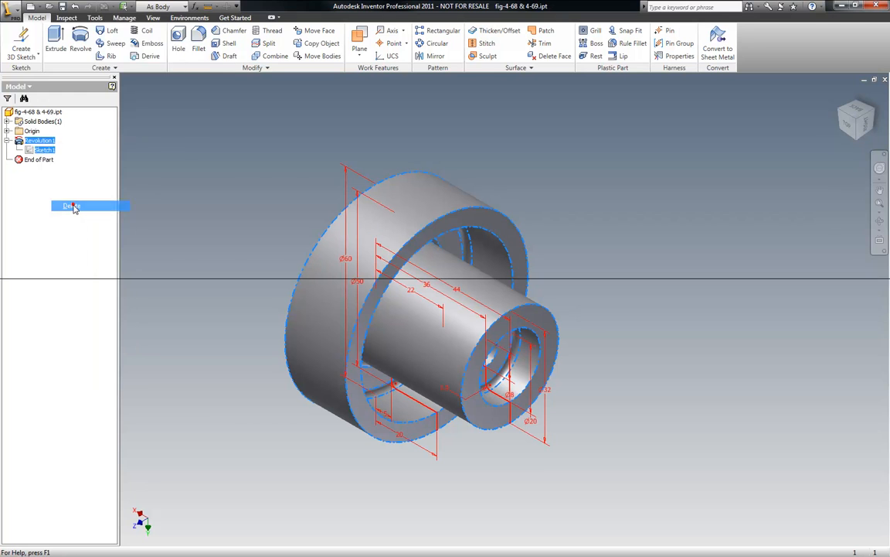
pyautogui.moveTo(97, 31)
pyautogui.mouseDown()
pyautogui.moveTo(122, 59)
pyautogui.moveTo(315, 122)
pyautogui.mouseUp()
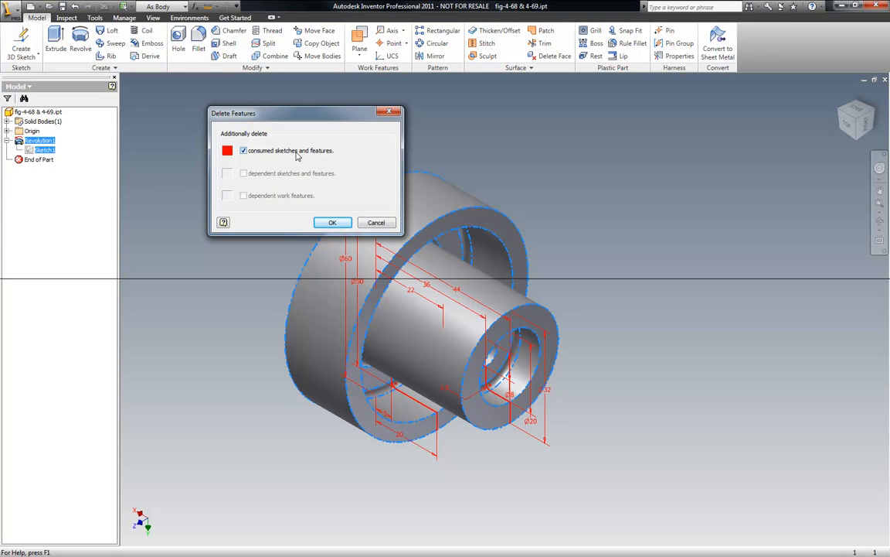
pyautogui.click(245, 151)
pyautogui.click(333, 222)
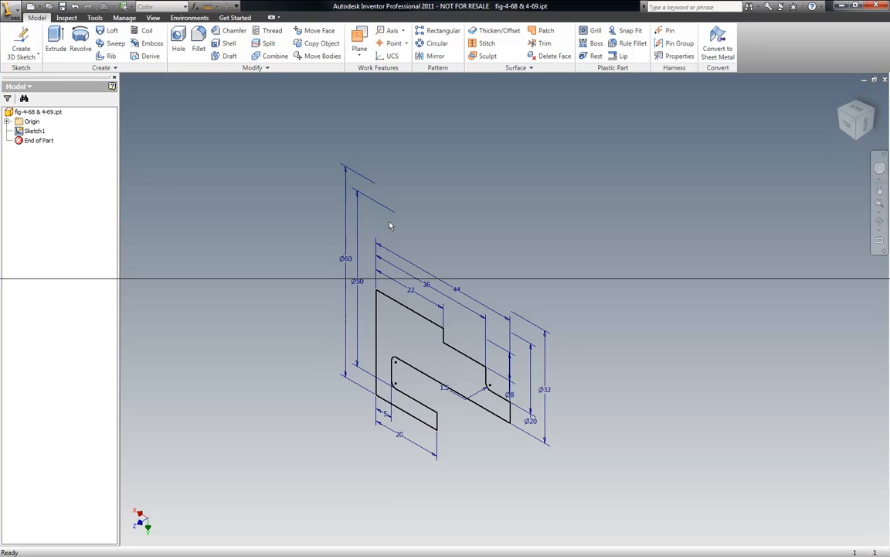
pyautogui.rightClick(360, 174)
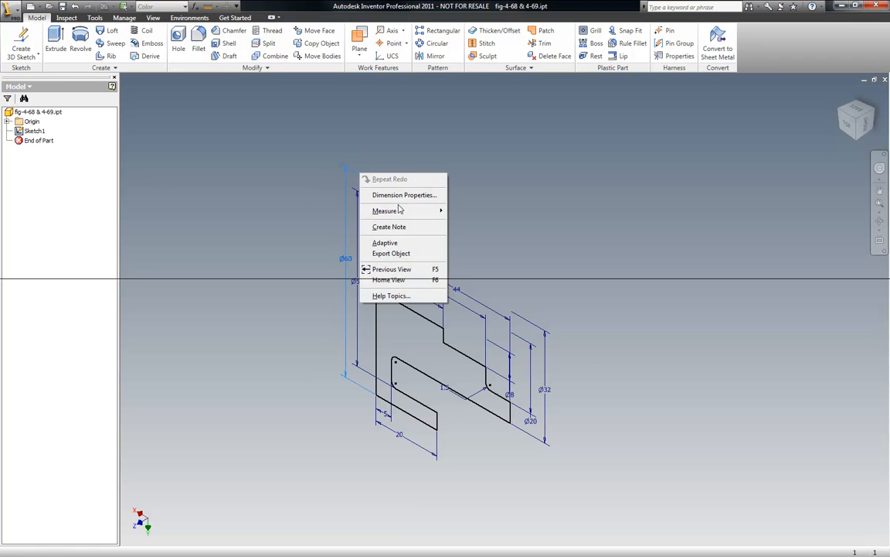
pyautogui.click(453, 193)
pyautogui.rightClick(350, 239)
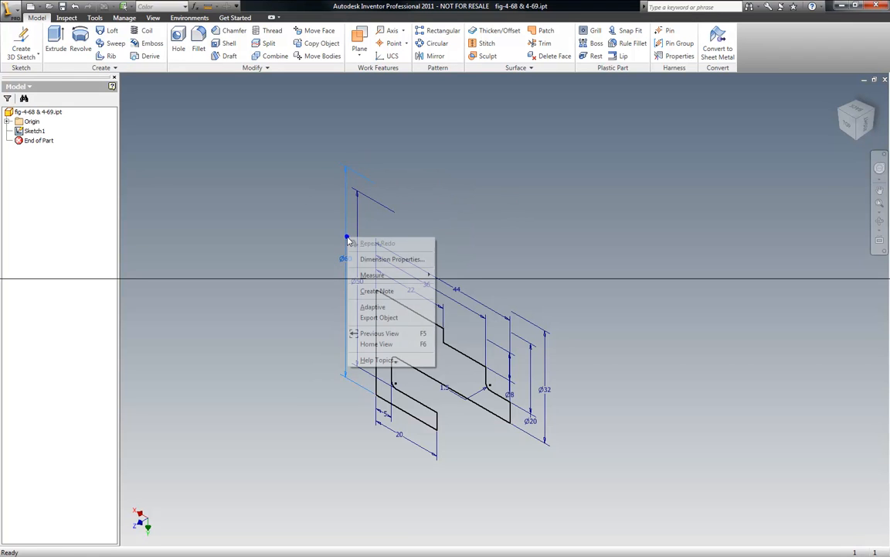
pyautogui.click(313, 221)
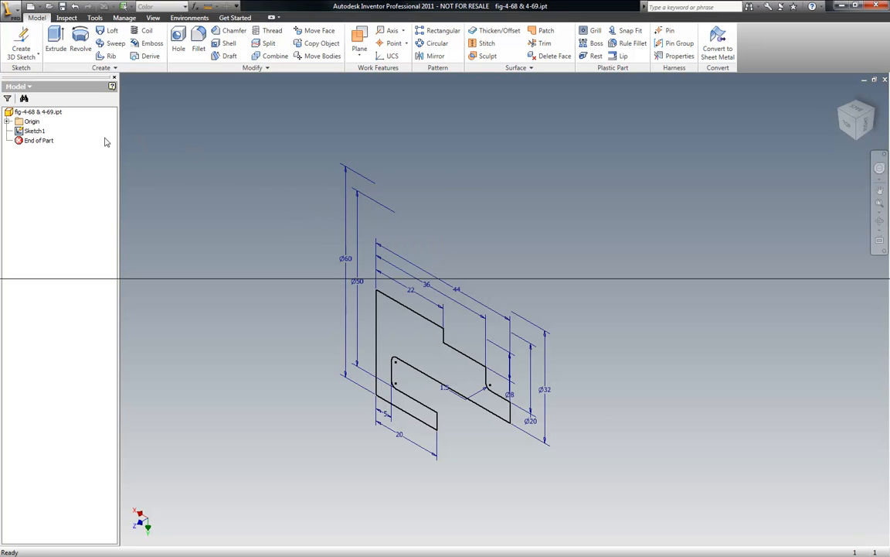
# Step: Edit the remaining sketch and delete its Ø60 and Ø50 diameter dimensions
pyautogui.rightClick(33, 132)
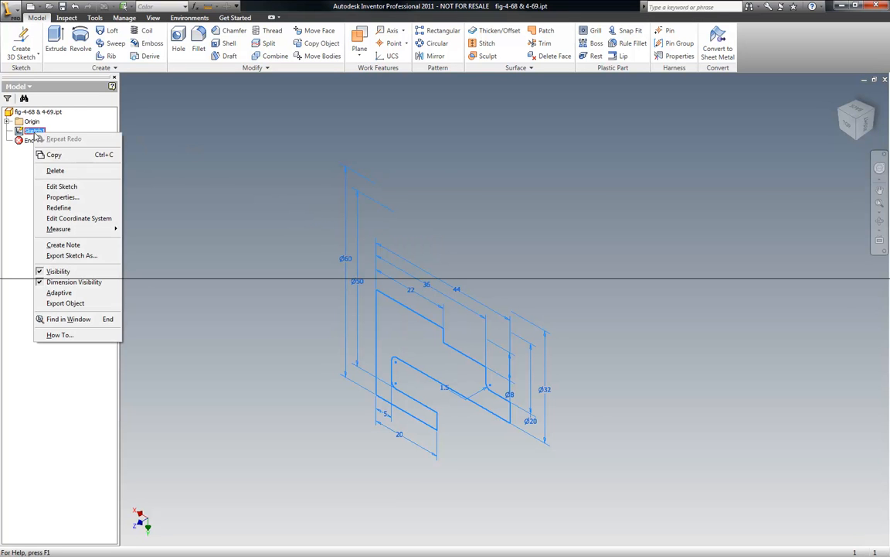
pyautogui.click(62, 185)
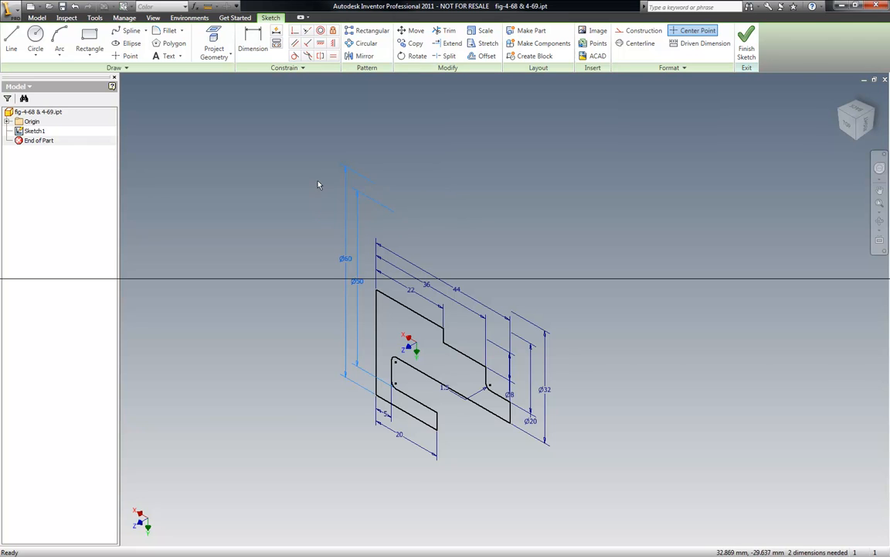
pyautogui.press('Delete')
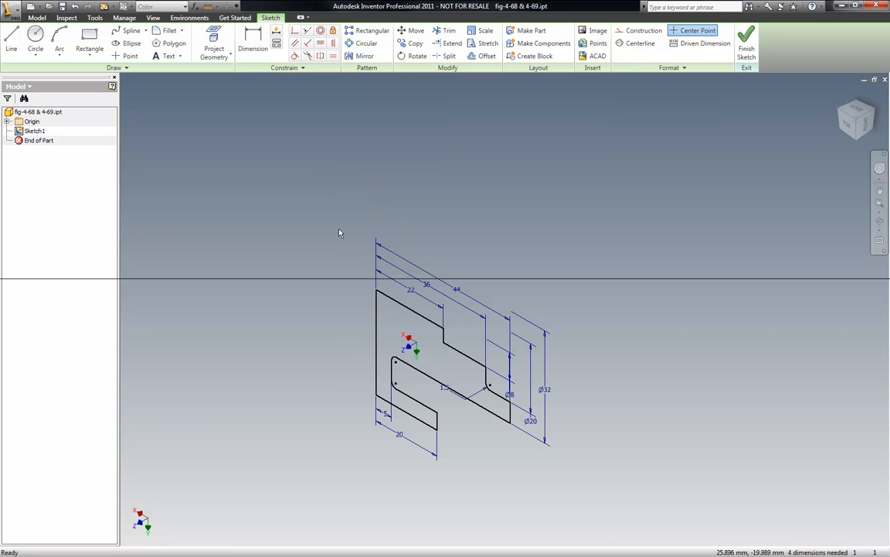
# Step: Add a linear dimension to the longest vertical edge of the profile, placed outside the shape
pyautogui.scroll(-4, 366, 422)
pyautogui.scroll(3, 366, 420)
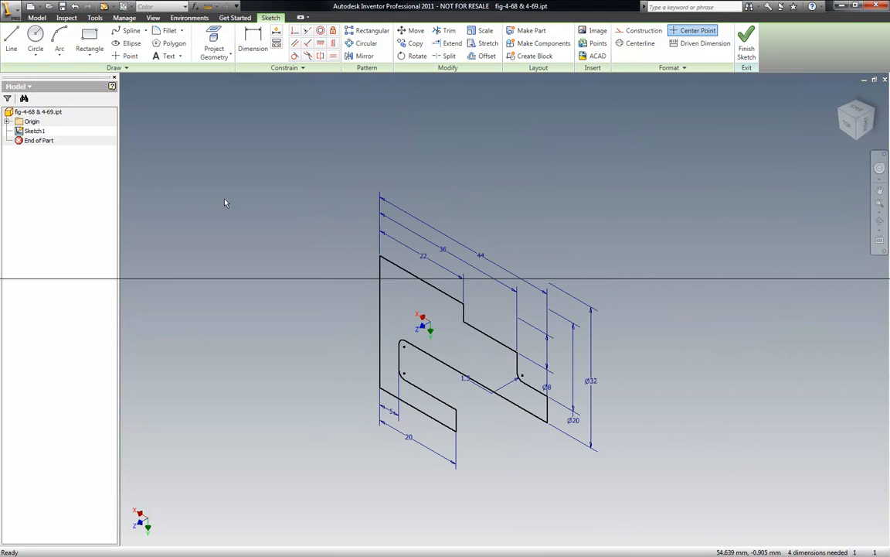
pyautogui.click(253, 39)
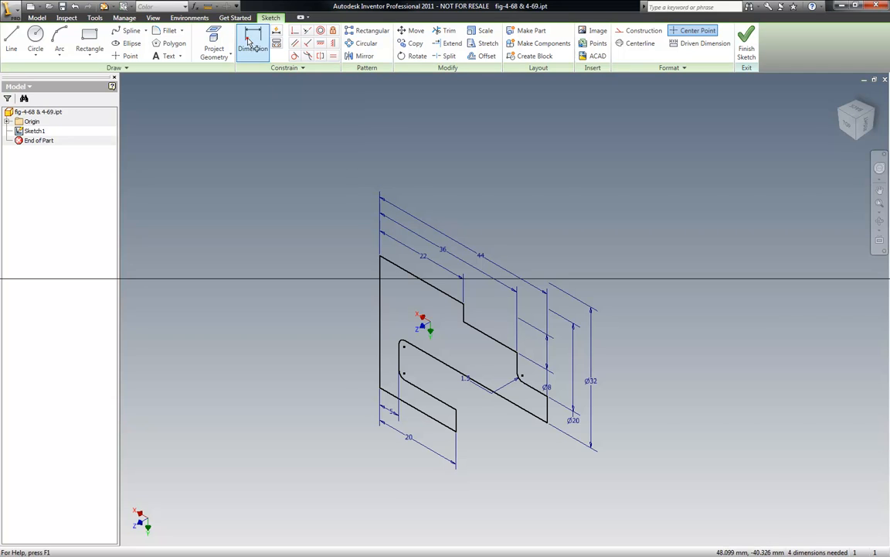
pyautogui.click(379, 296)
pyautogui.click(345, 293)
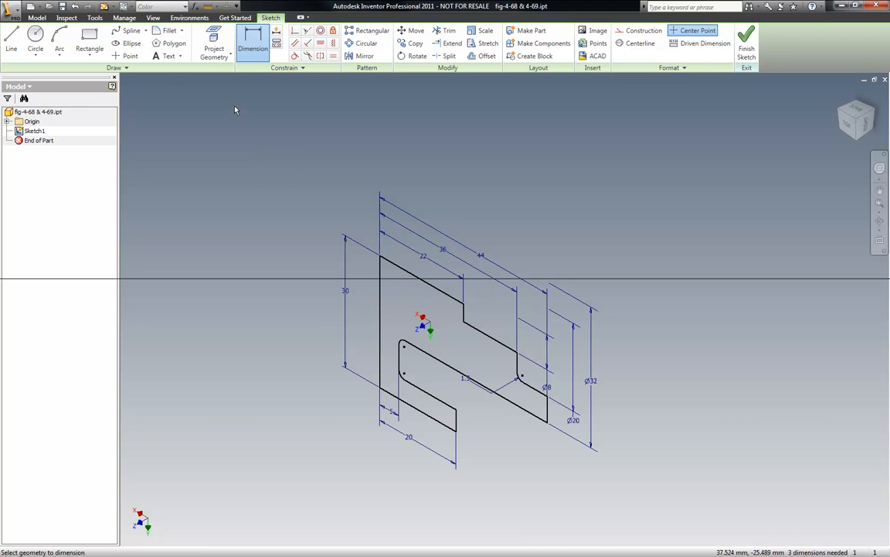
# Step: Sketch a line about 33 mm long just above the profile, parallel to its upper edge
pyautogui.click(12, 38)
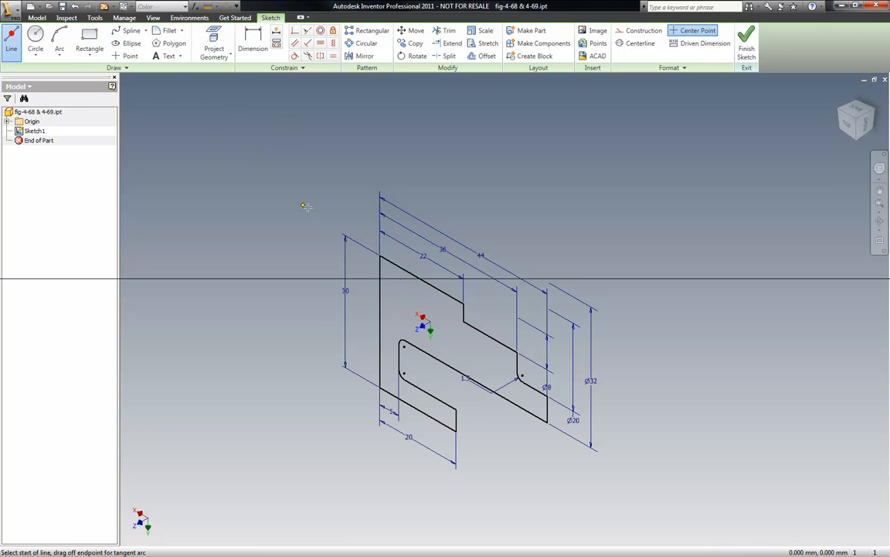
pyautogui.click(362, 218)
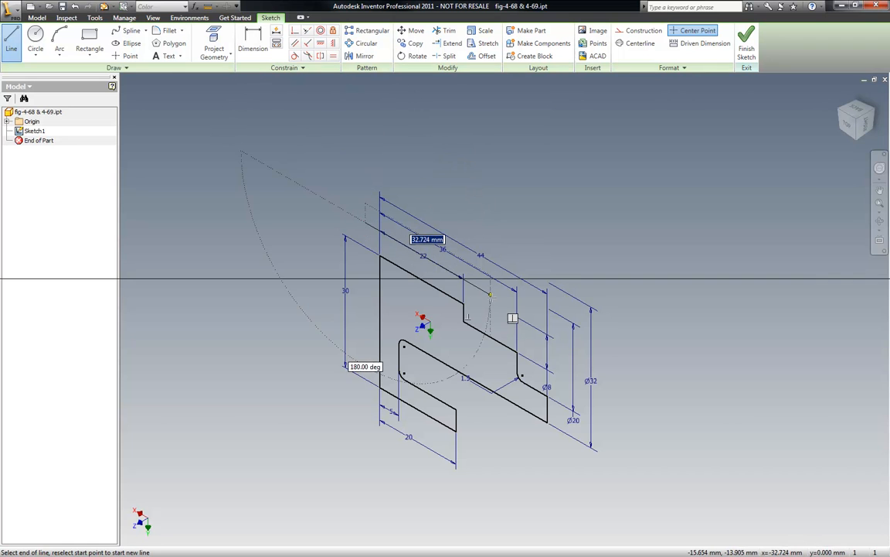
pyautogui.click(490, 294)
pyautogui.press('Escape')
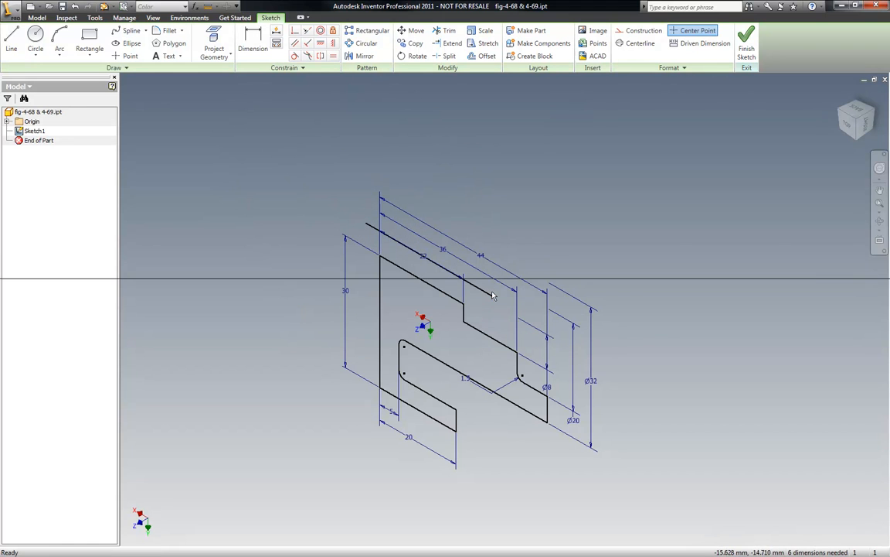
# Step: Try to apply a horizontal constraint to the new line above the profile
pyautogui.click(848, 126)
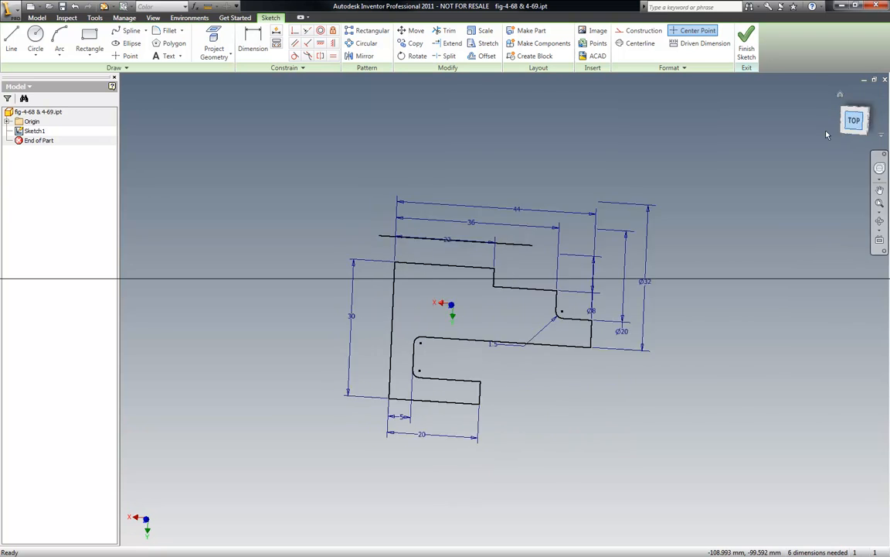
pyautogui.scroll(5, 487, 240)
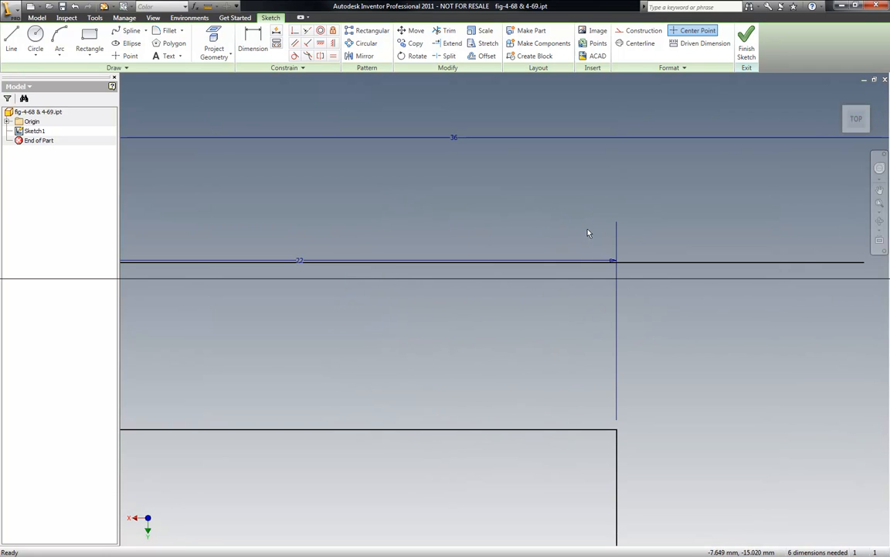
pyautogui.scroll(-2, 587, 233)
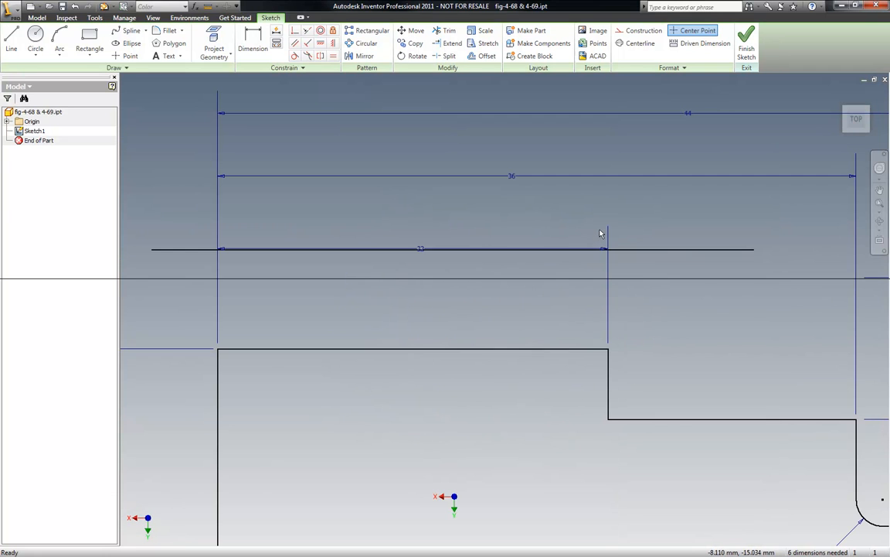
pyautogui.click(678, 251)
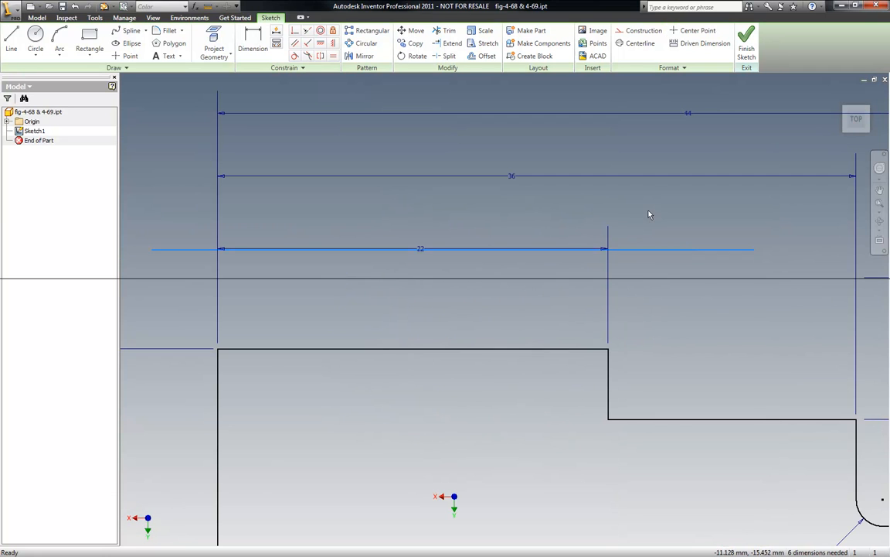
pyautogui.click(324, 44)
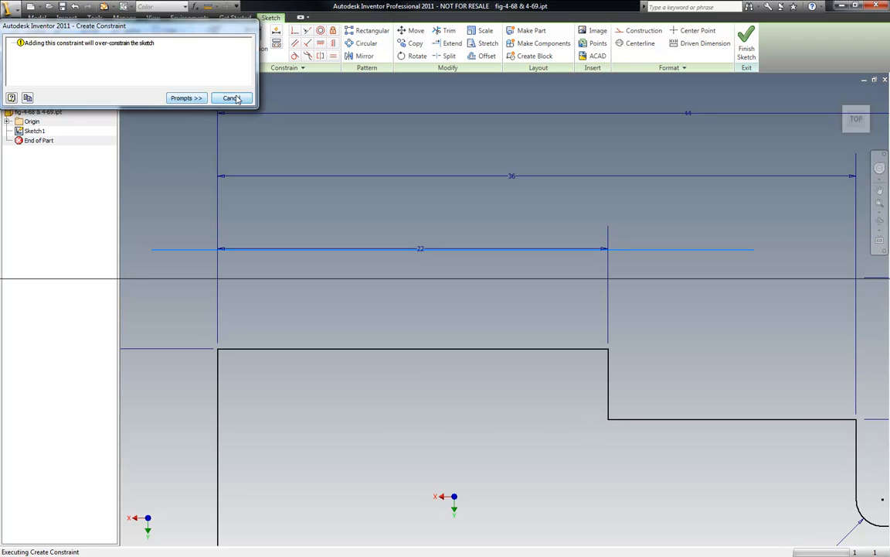
pyautogui.click(232, 97)
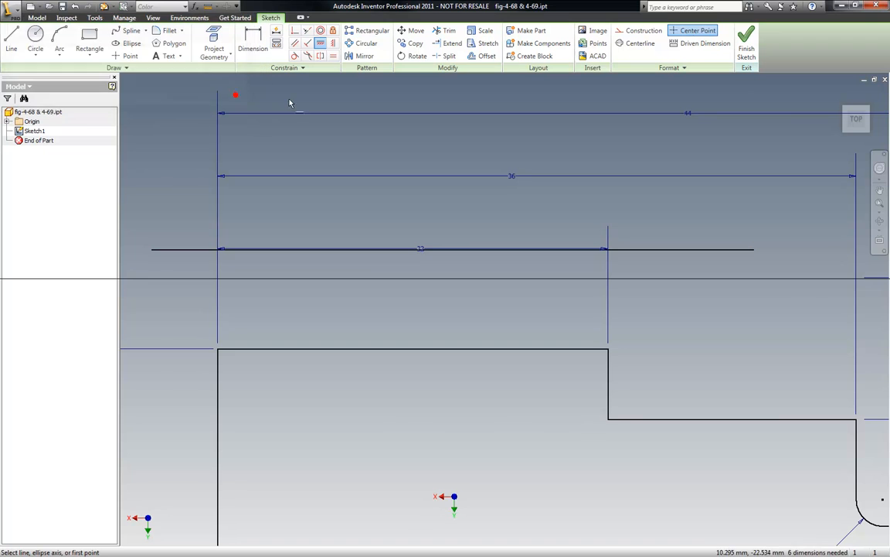
pyautogui.click(661, 250)
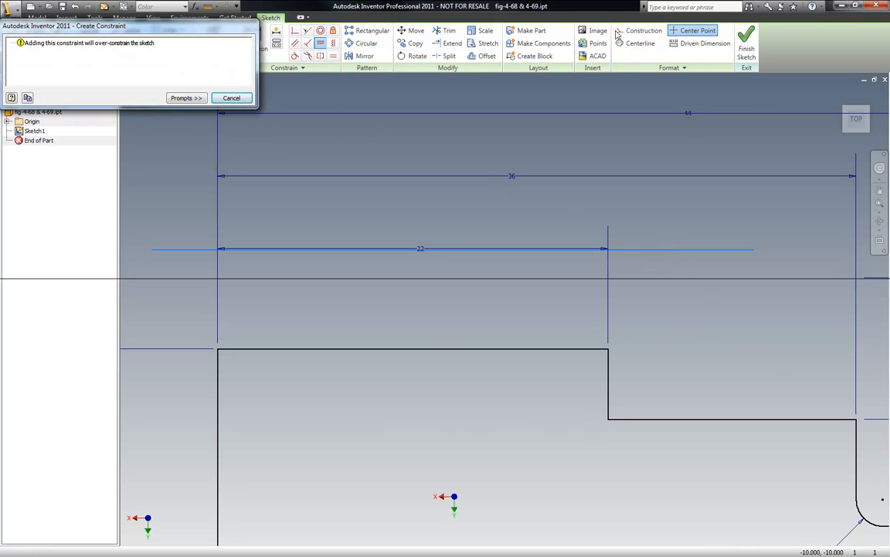
pyautogui.press('Escape')
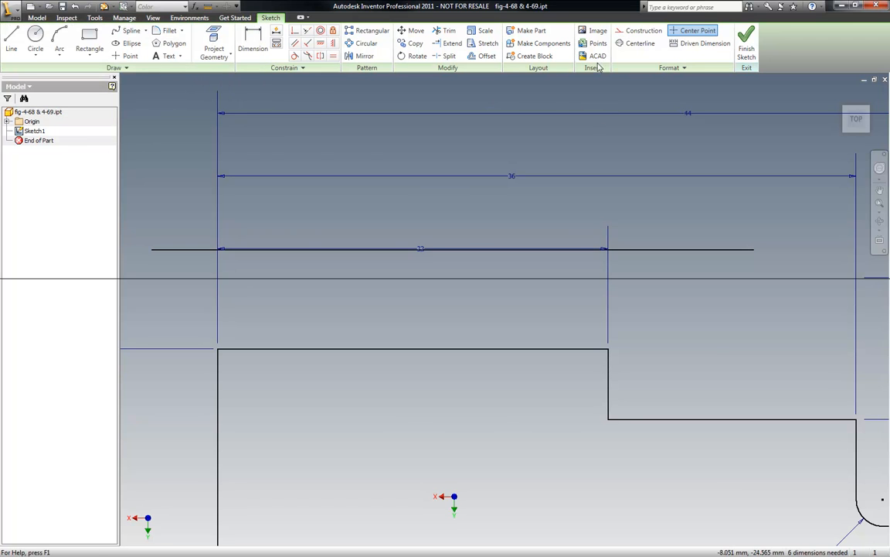
# Step: Convert the line above the profile to construction geometry
pyautogui.click(647, 249)
pyautogui.click(636, 31)
pyautogui.scroll(-3, 633, 254)
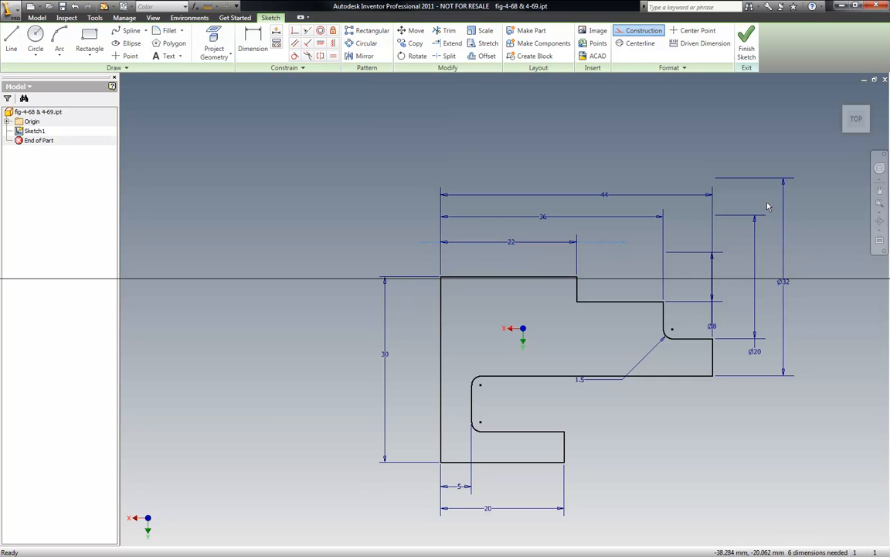
# Step: Dimension the offset between the profile's upper corner and the construction line, and set it to 5 mm
pyautogui.click(841, 97)
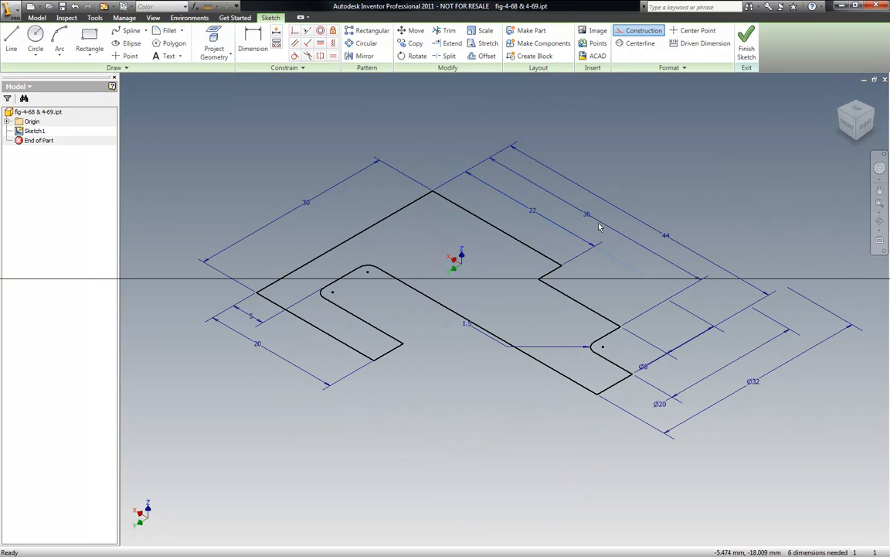
pyautogui.scroll(-2, 471, 183)
pyautogui.scroll(6, 366, 147)
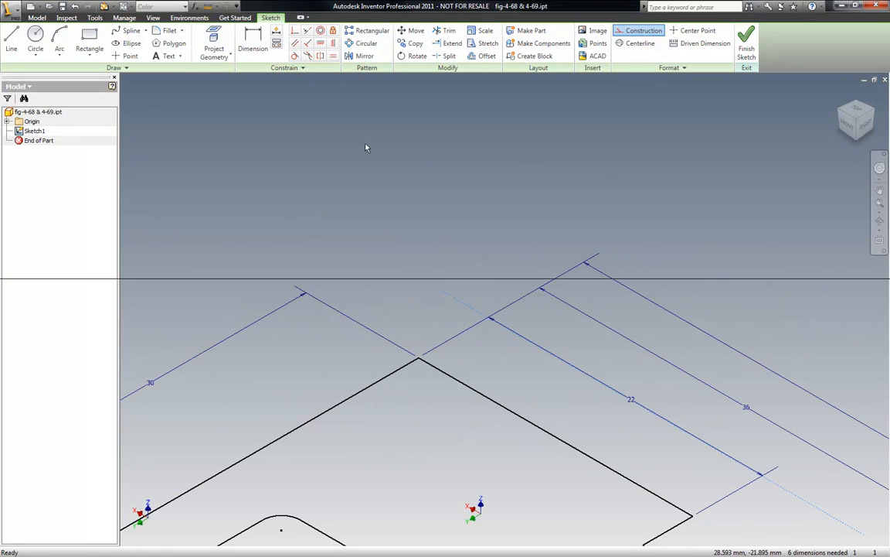
pyautogui.click(253, 42)
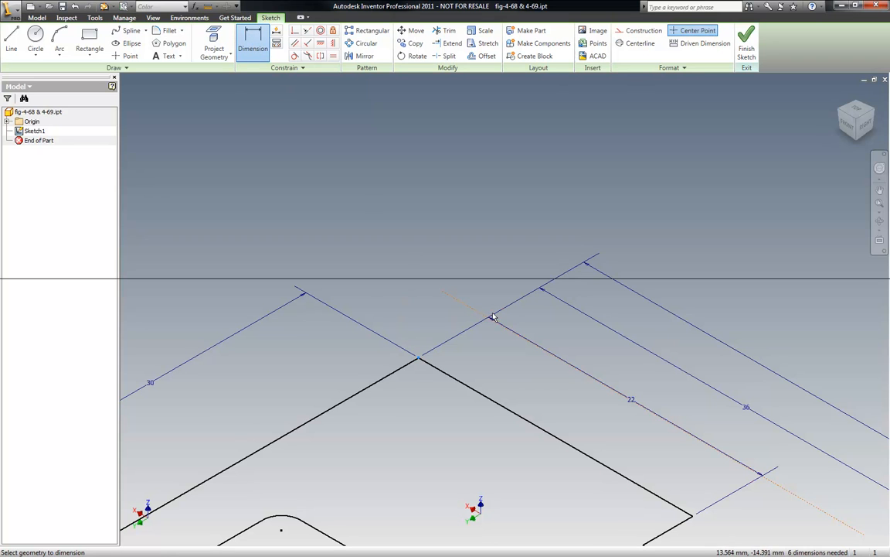
pyautogui.click(444, 296)
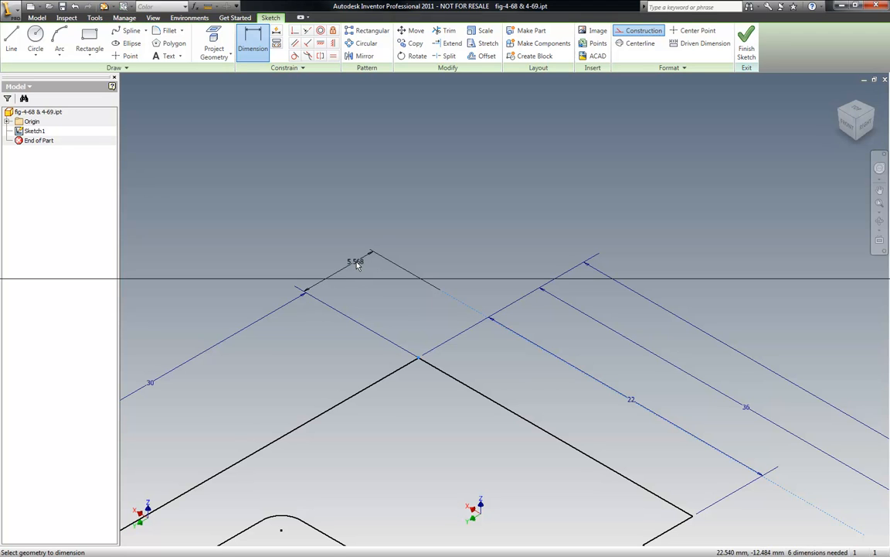
pyautogui.click(357, 264)
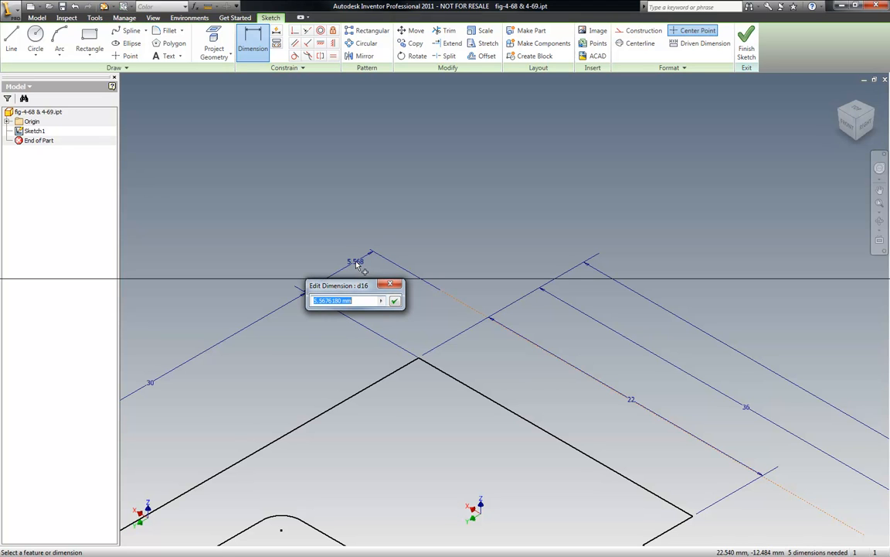
pyautogui.write('1')
pyautogui.press('Return')
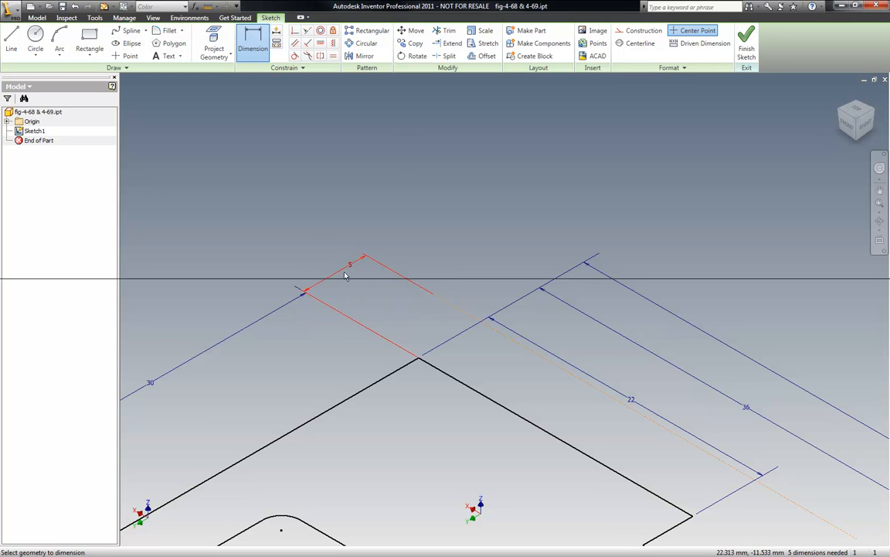
pyautogui.scroll(-4, 360, 151)
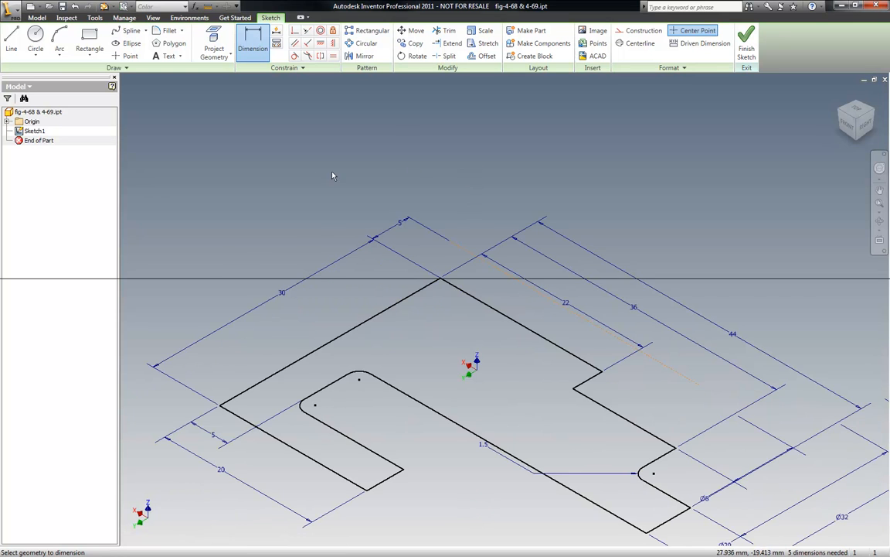
# Step: End dimensioning and finish the profile sketch
pyautogui.rightClick(315, 139)
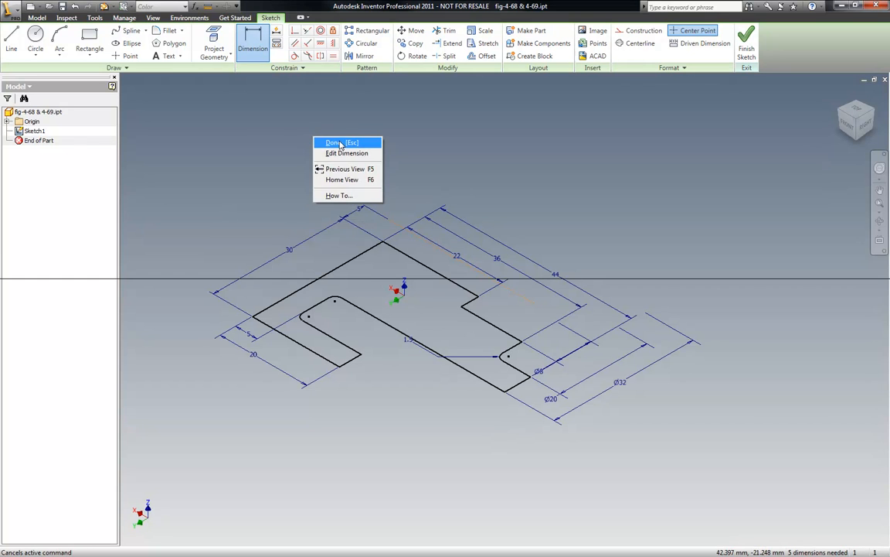
pyautogui.click(341, 144)
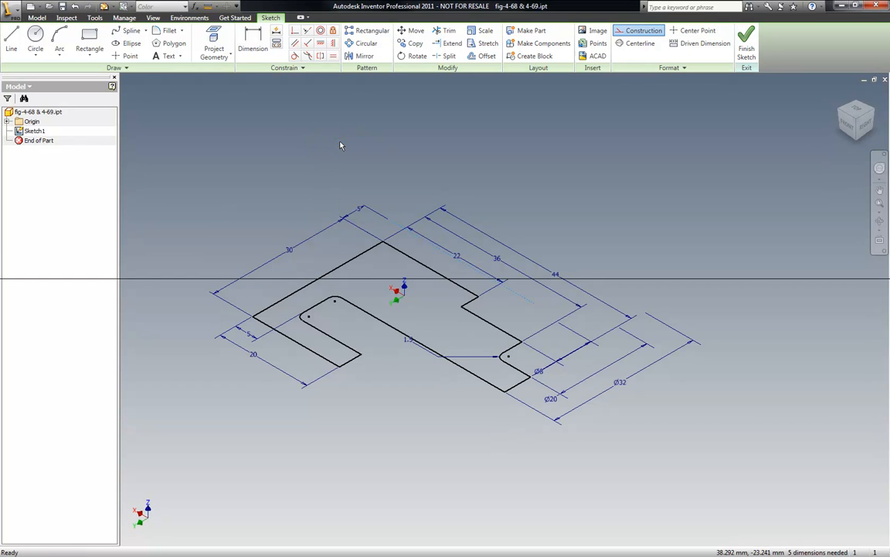
pyautogui.rightClick(244, 129)
pyautogui.click(269, 181)
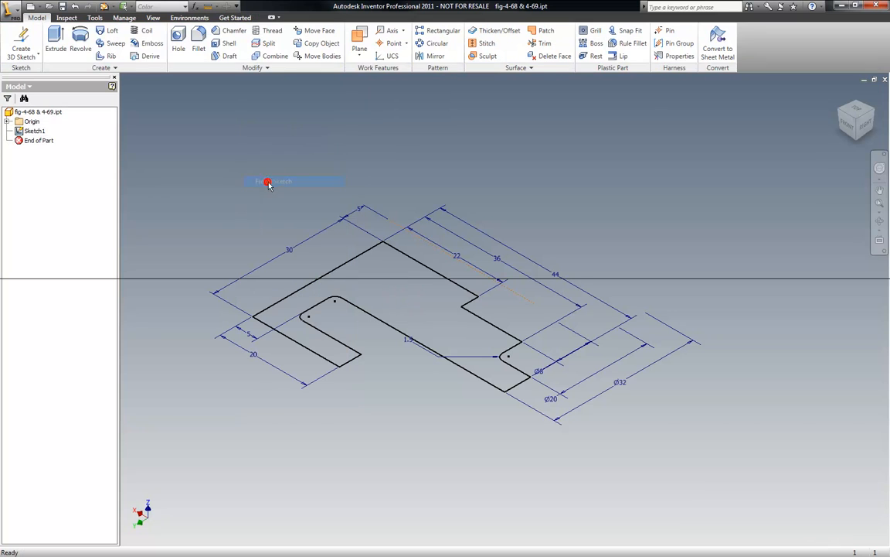
# Step: Set up a Revolve of the closed profile using the offset construction line as the axis
pyautogui.click(82, 42)
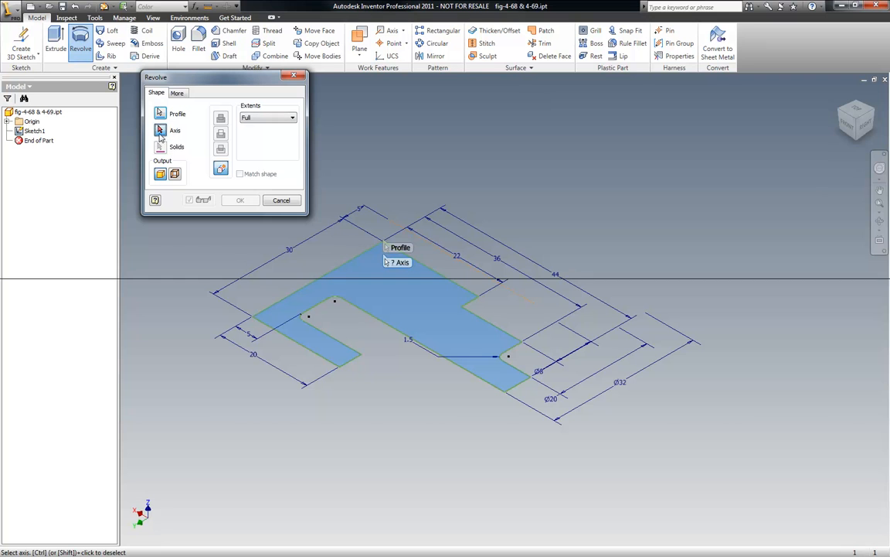
pyautogui.click(424, 240)
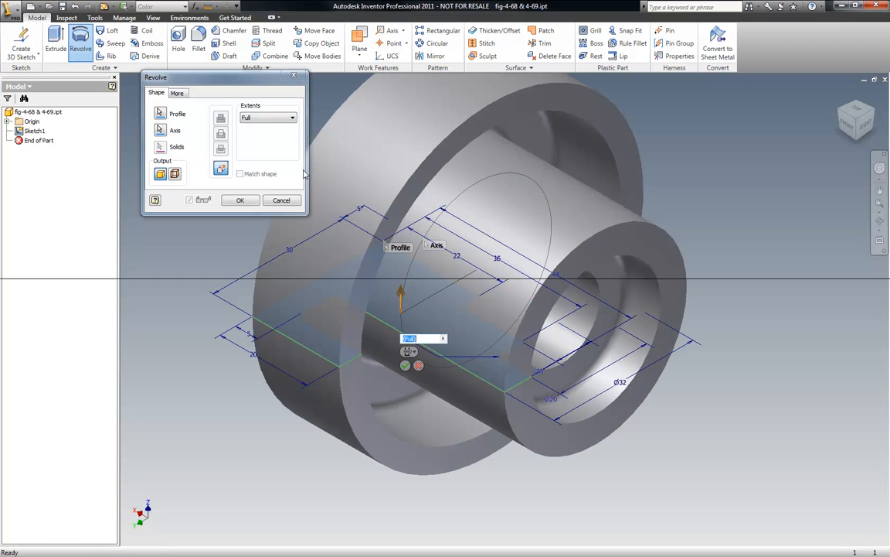
# Step: Try the Between extents option for the revolve, and try the Angle option with 180 degrees
pyautogui.click(291, 117)
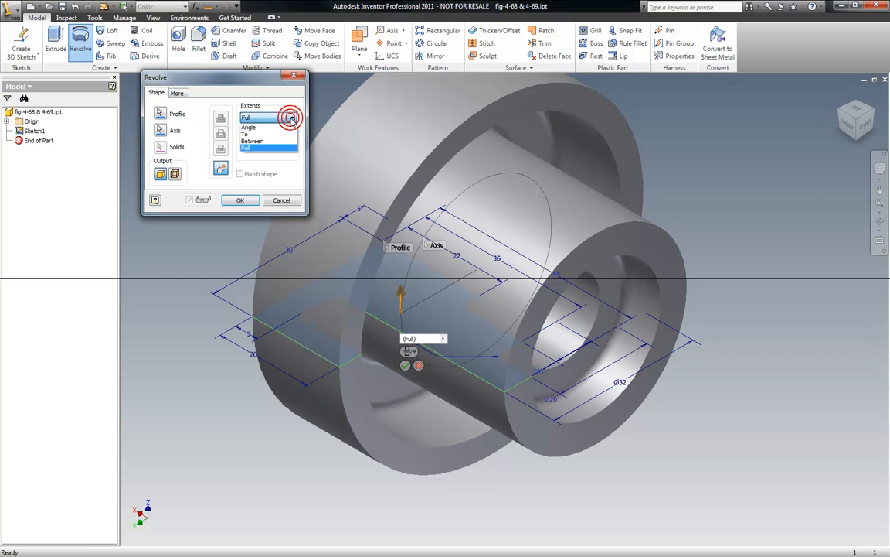
pyautogui.click(257, 142)
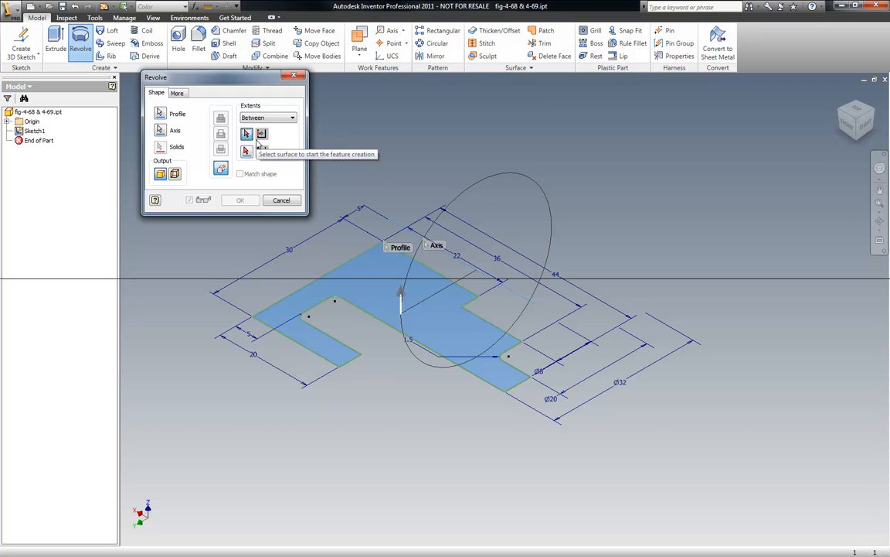
pyautogui.click(291, 118)
pyautogui.click(251, 127)
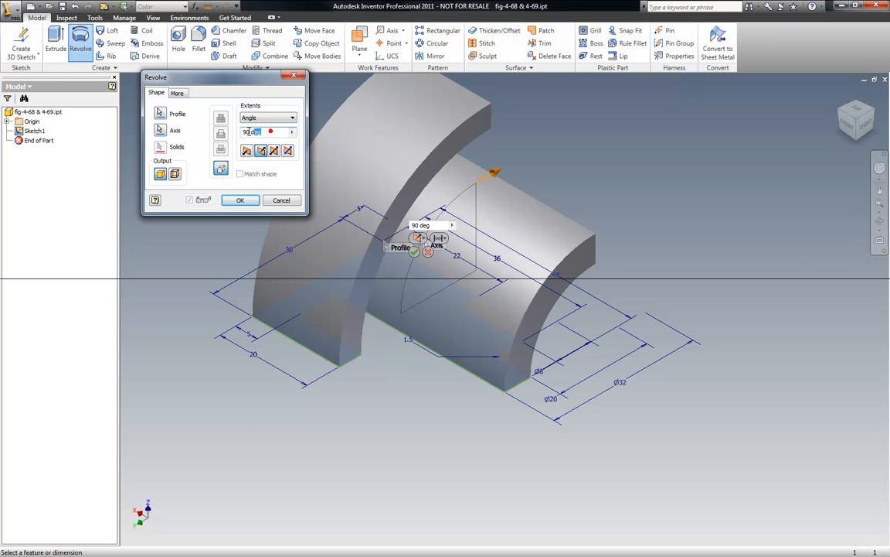
pyautogui.write('180')
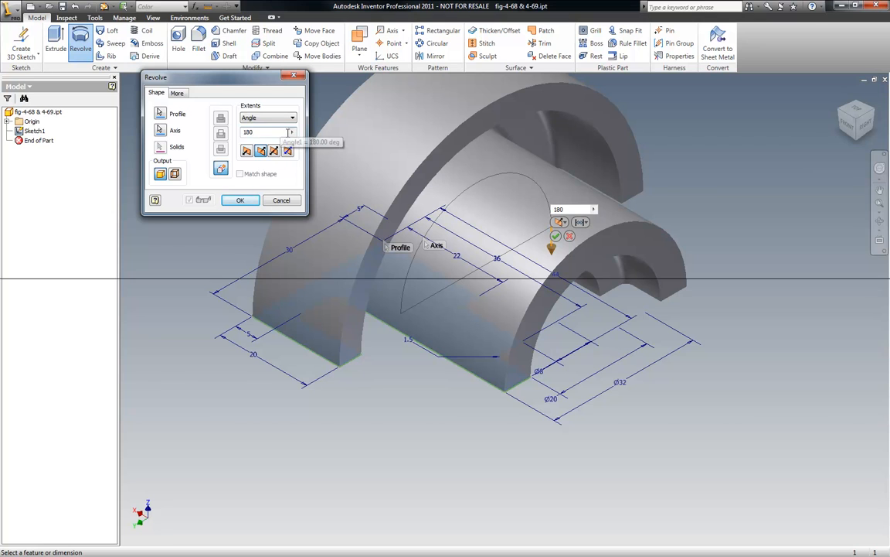
# Step: Set the revolve extents to Full and create the solid around the offset construction axis
pyautogui.click(293, 118)
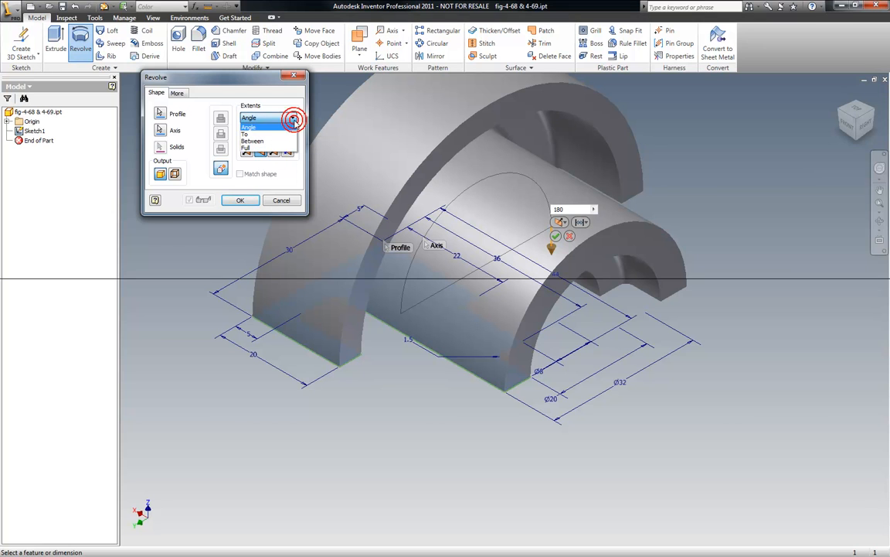
pyautogui.click(252, 147)
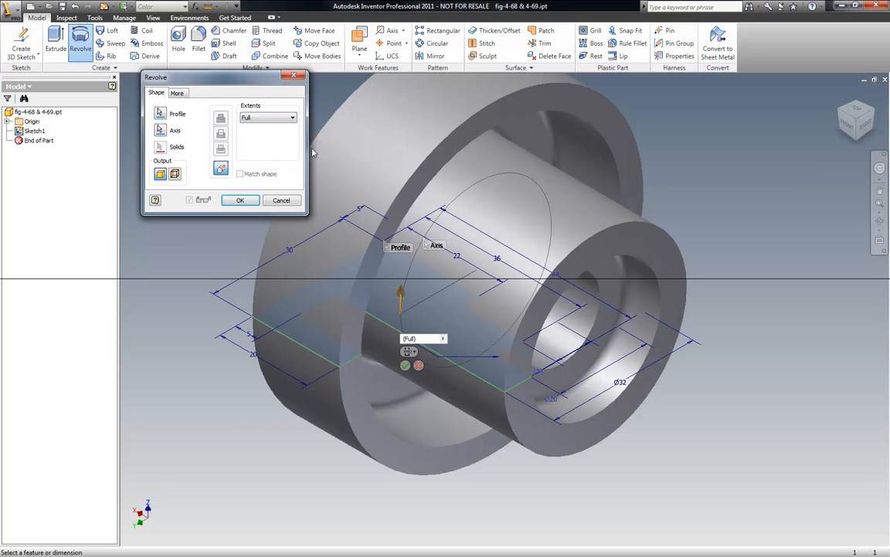
pyautogui.click(240, 201)
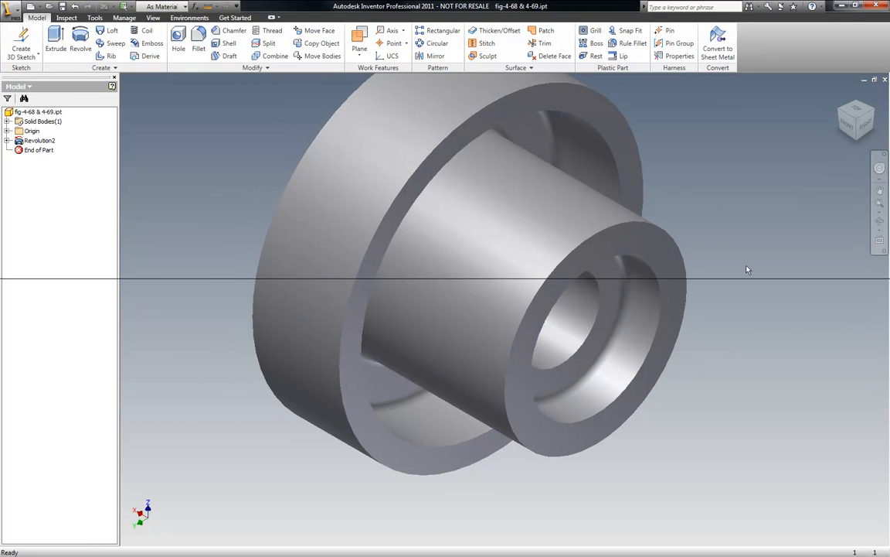
# Step: Examine the revolved part from below and from several angles, including its central through-hole and stepped recesses
pyautogui.scroll(-3, 719, 296)
pyautogui.click(858, 140)
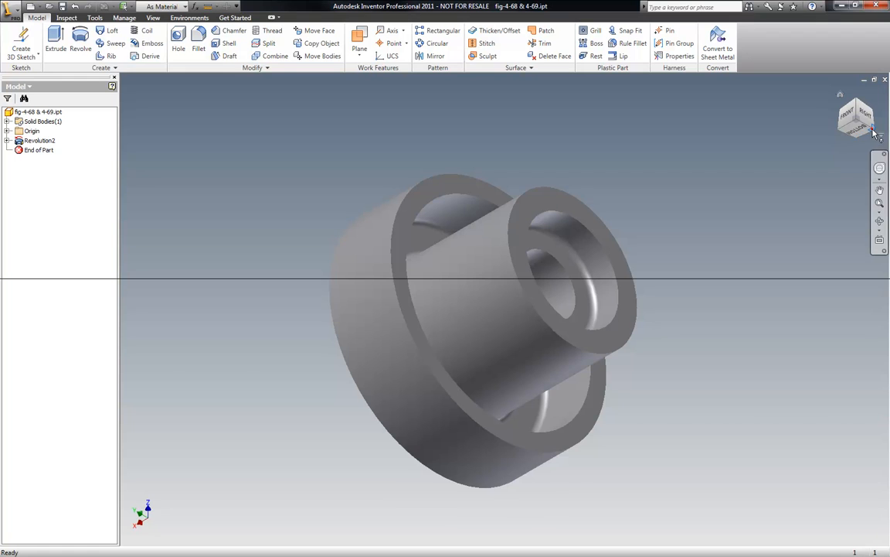
pyautogui.click(873, 131)
pyautogui.click(880, 221)
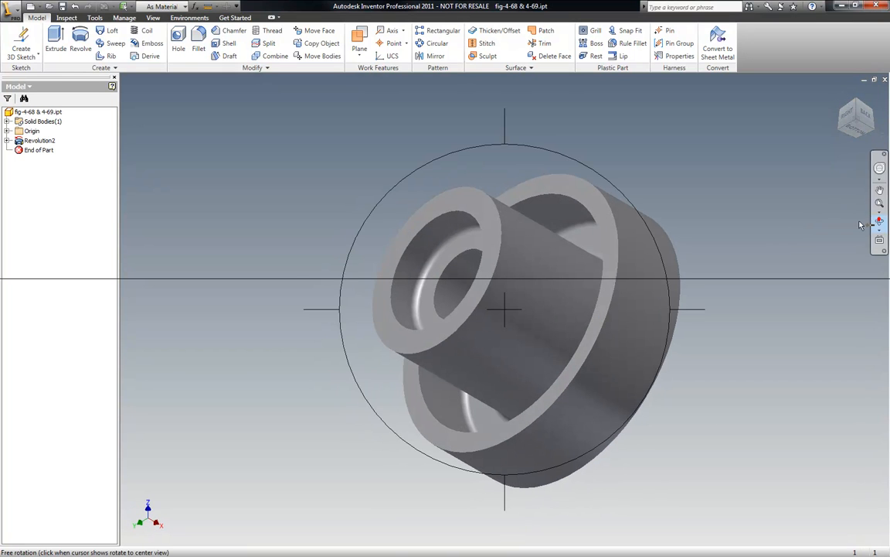
pyautogui.moveTo(610, 308); pyautogui.dragTo(393, 358)
pyautogui.moveTo(432, 375); pyautogui.dragTo(535, 326)
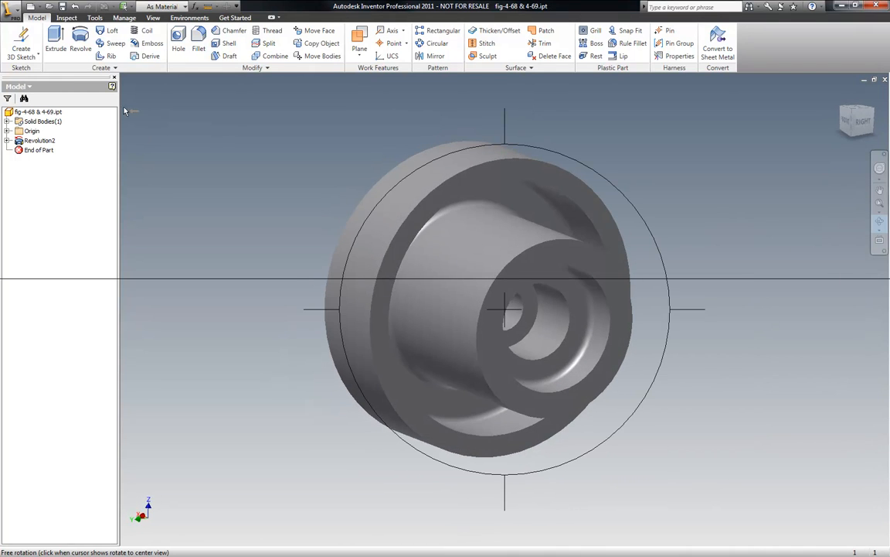